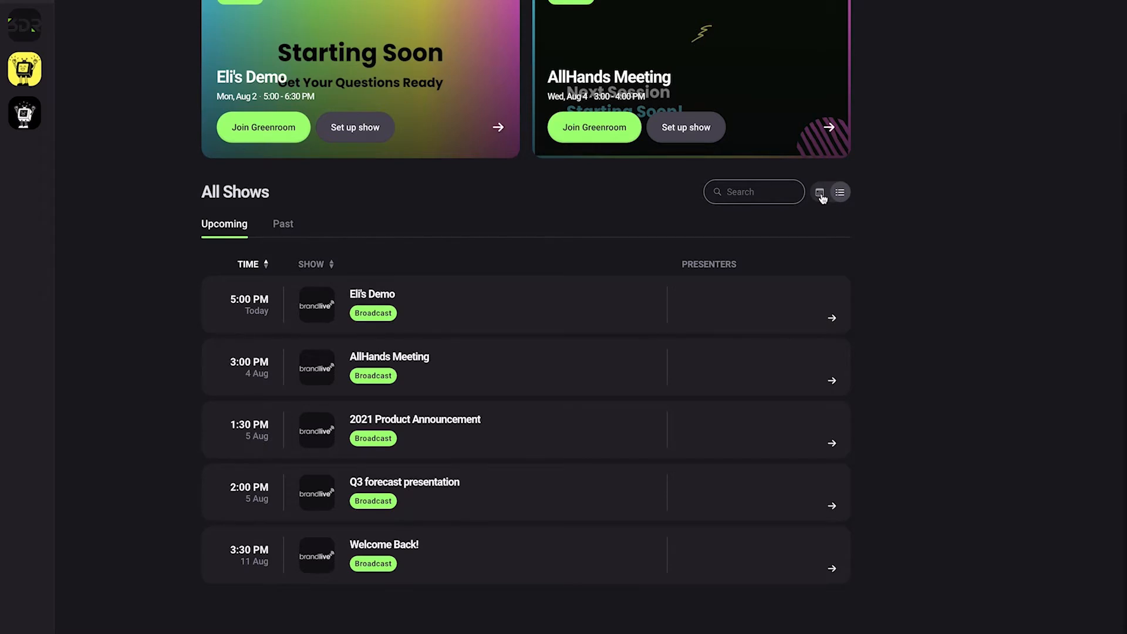
# Look over All Shows as a monthly calendar and return to the list of upcoming shows.
pyautogui.click(820, 194)
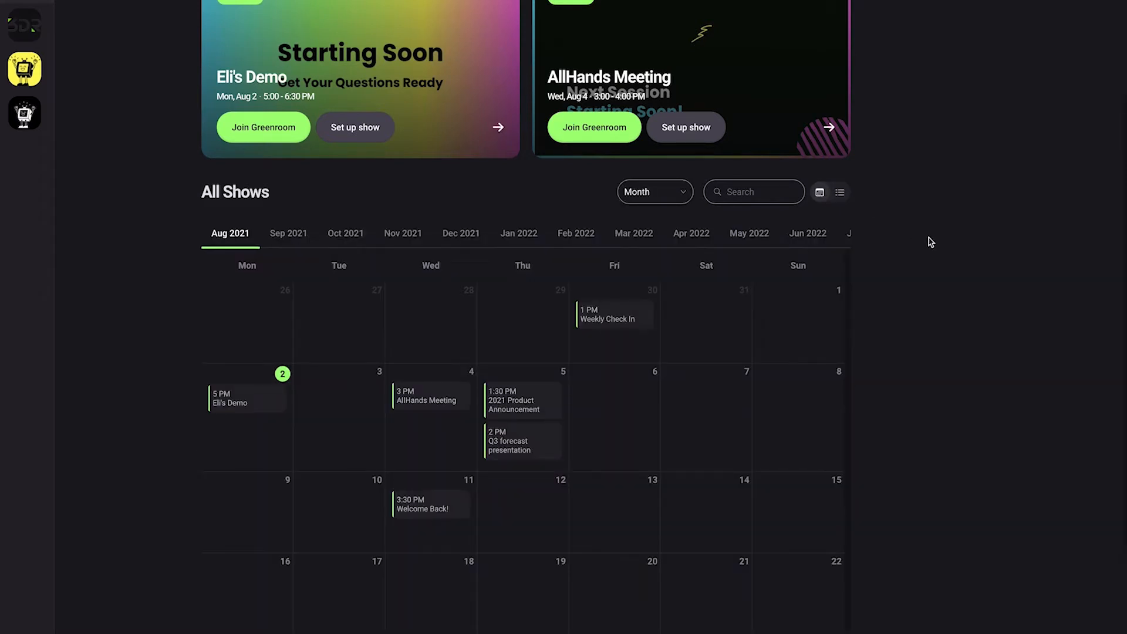
pyautogui.scroll(-3, 930, 241)
pyautogui.scroll(2, 930, 242)
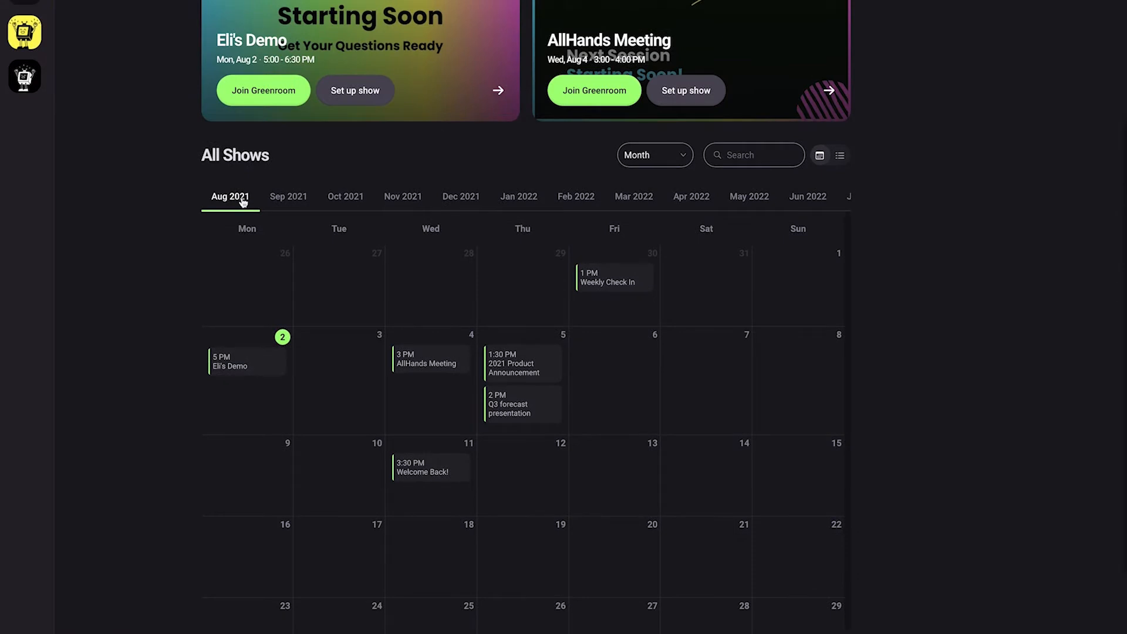
pyautogui.click(840, 157)
pyautogui.click(751, 192)
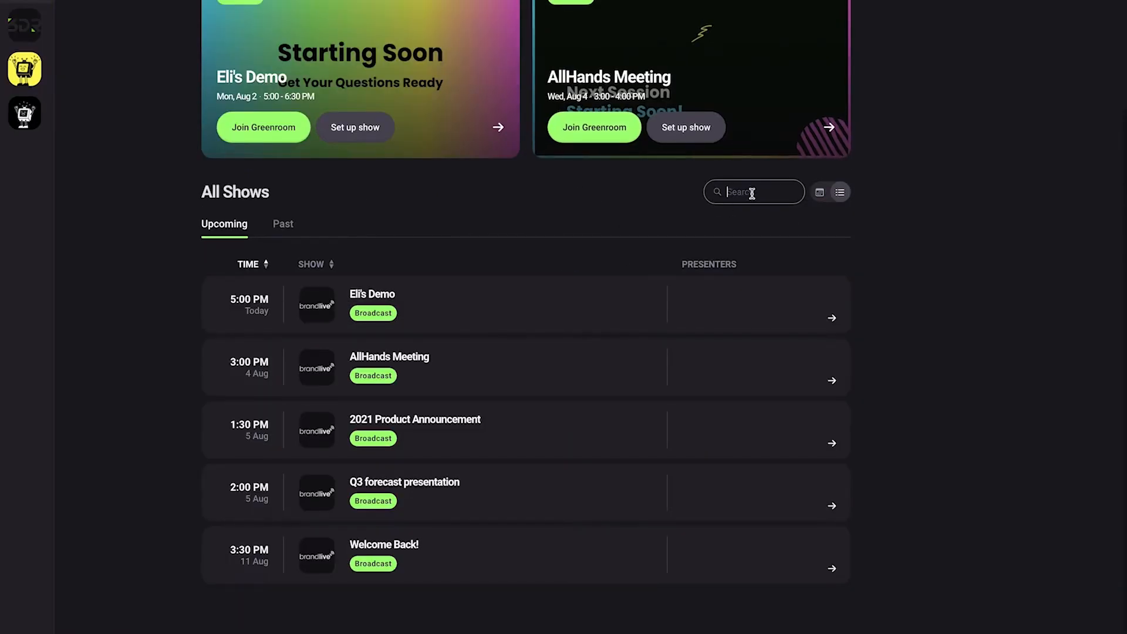
pyautogui.scroll(3, 77, 285)
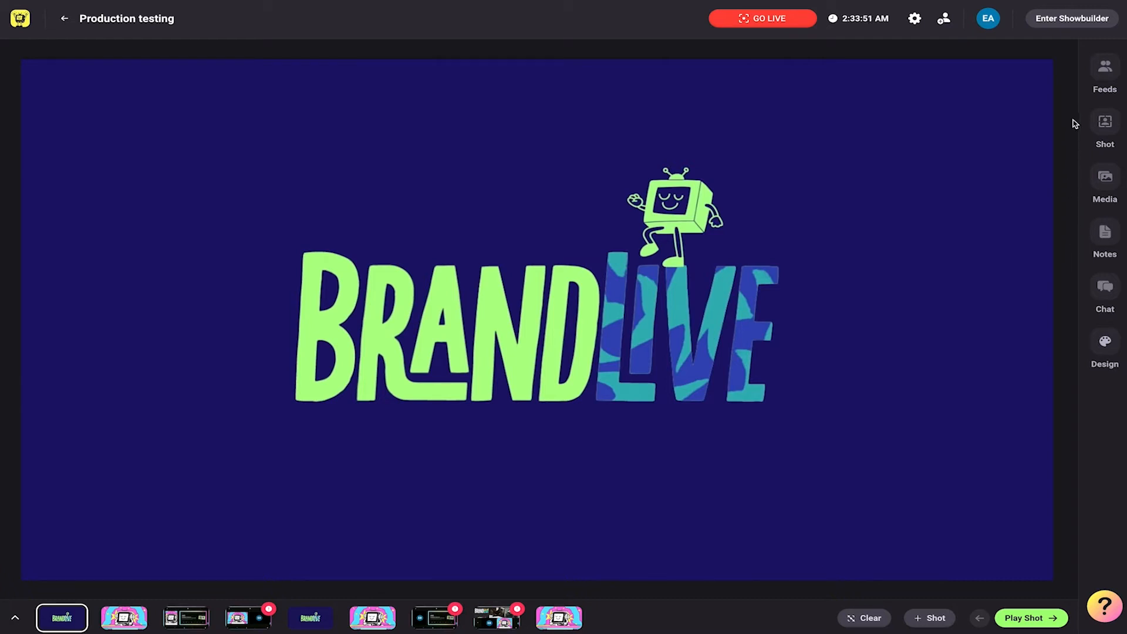
# Look over the Feeds, the Intro Video shot's details and the available help options.
pyautogui.click(1106, 69)
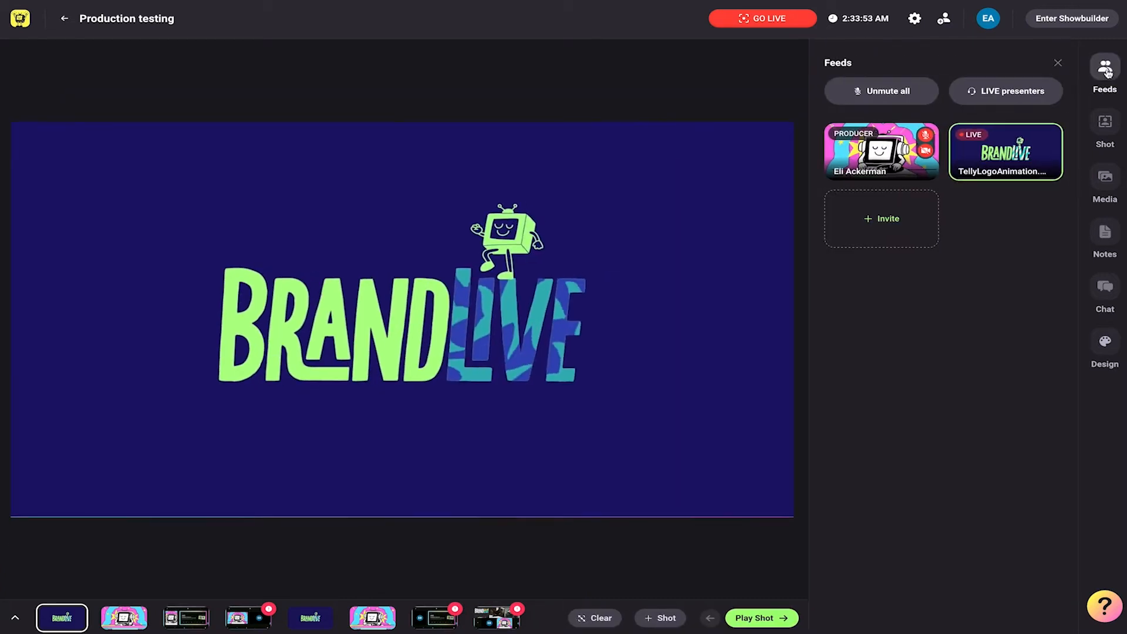
pyautogui.click(1106, 69)
pyautogui.click(1106, 123)
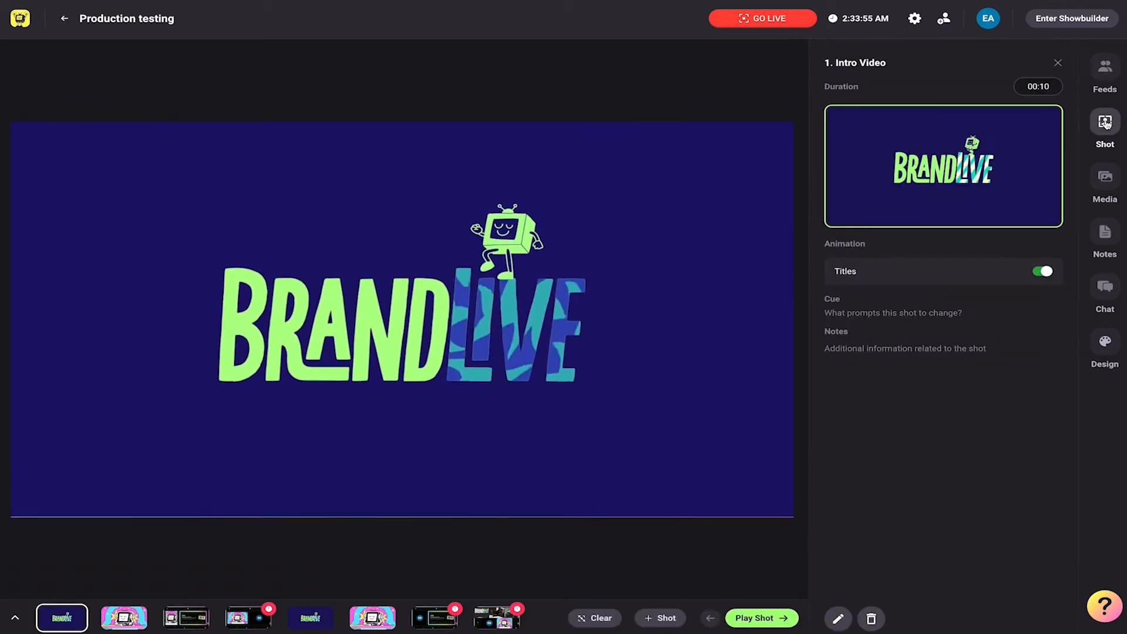
pyautogui.click(1105, 124)
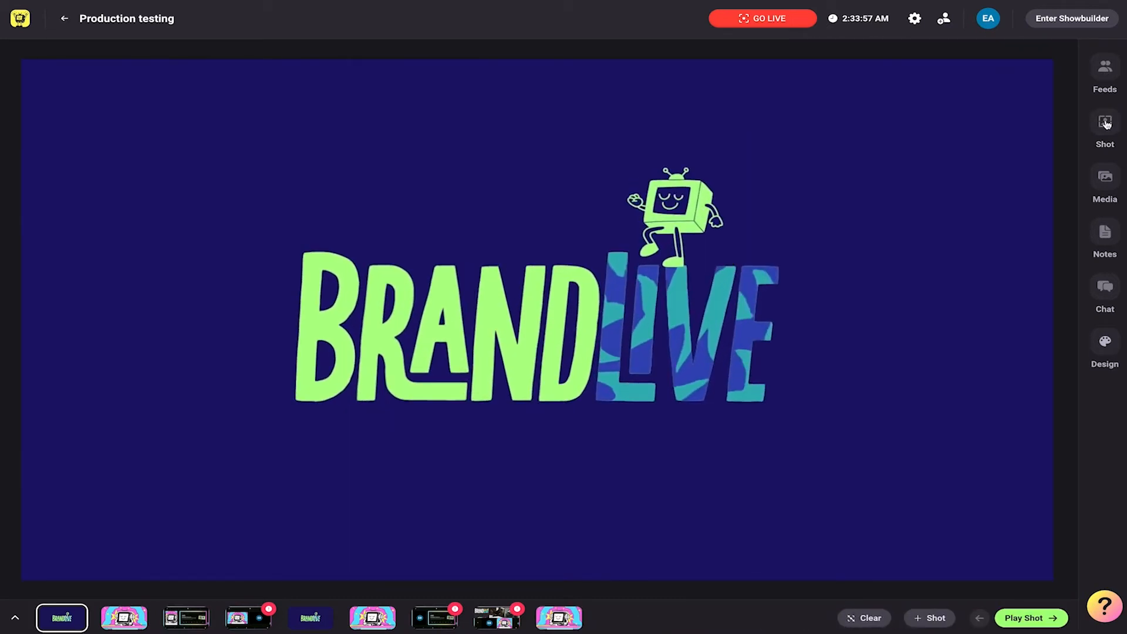
pyautogui.click(1103, 608)
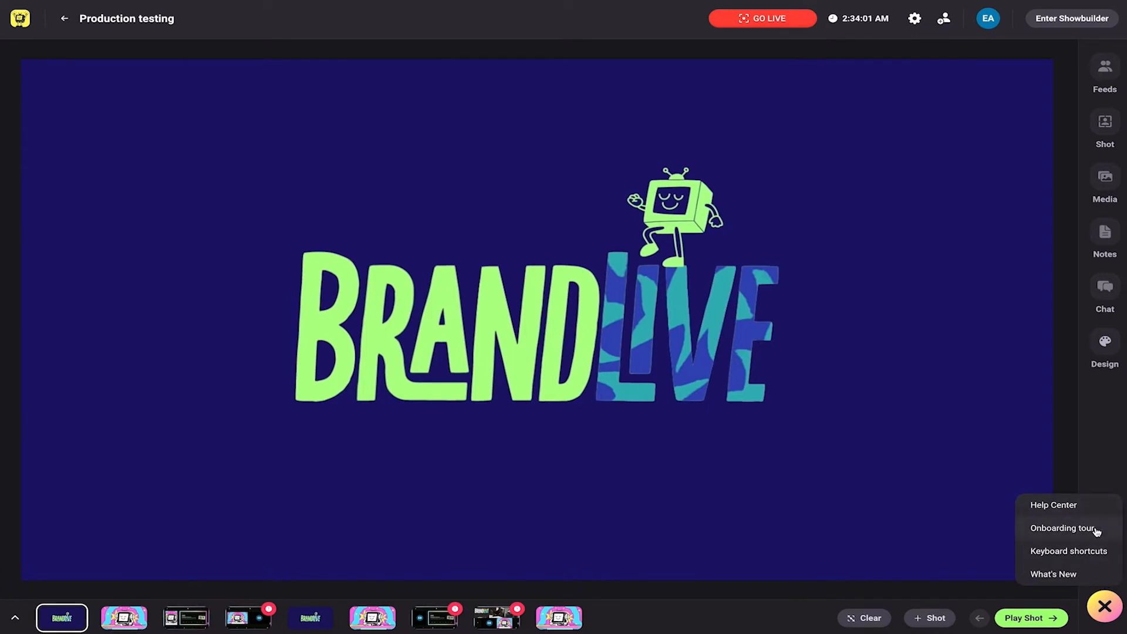
pyautogui.click(1089, 577)
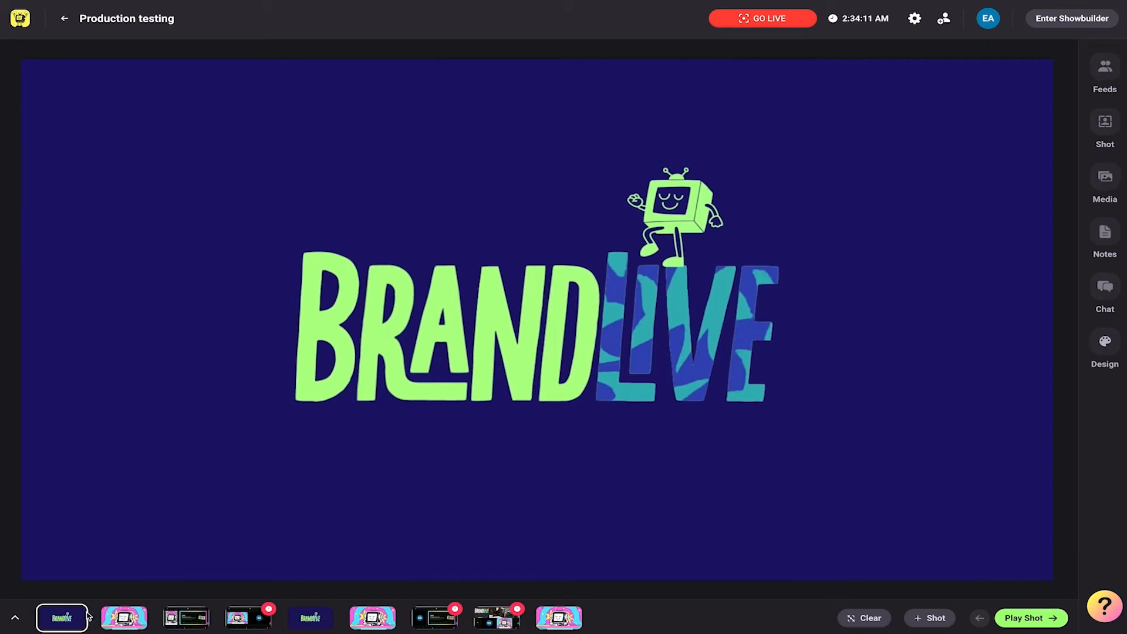
# Expand the shot lineup and play the Intro Video, Opening, Presentation and Q&A shots in order.
pyautogui.click(15, 617)
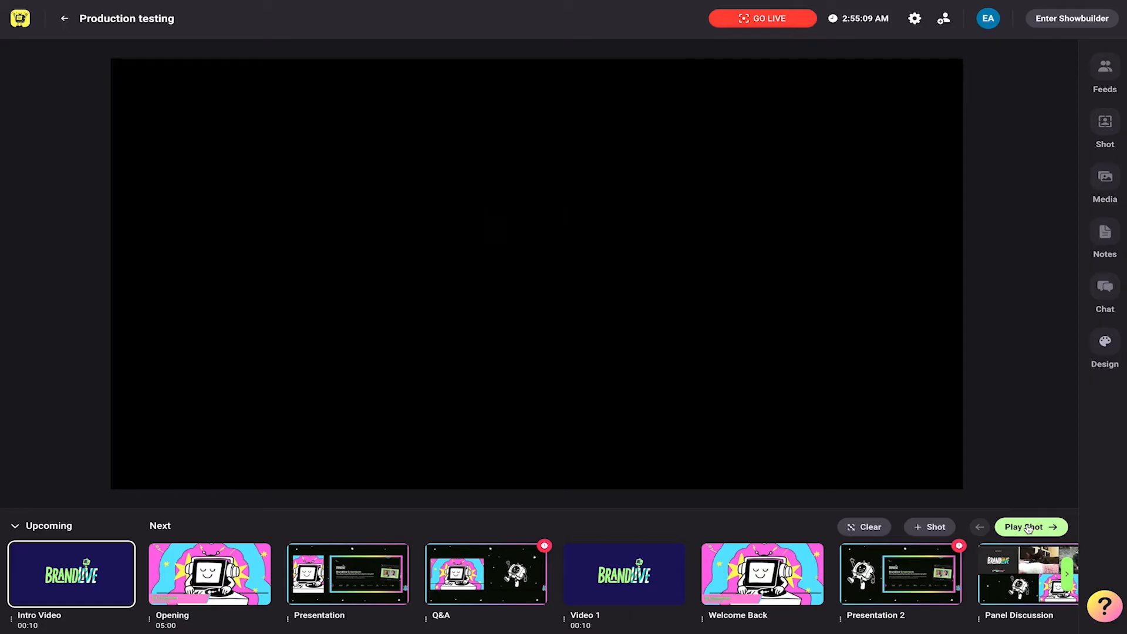
pyautogui.click(1028, 527)
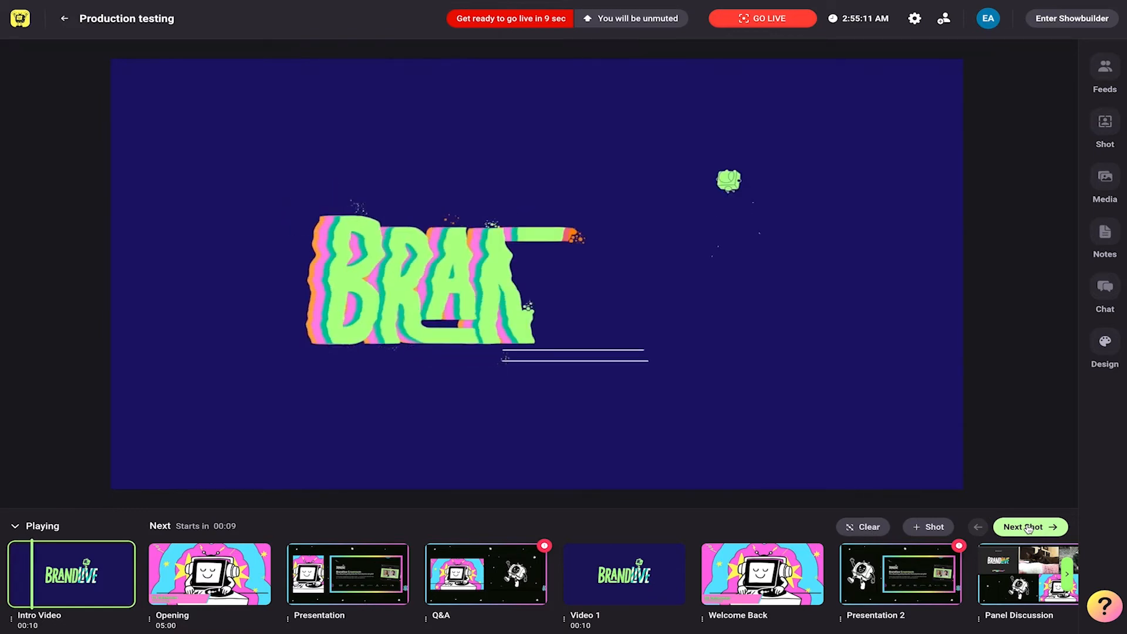
pyautogui.click(1029, 527)
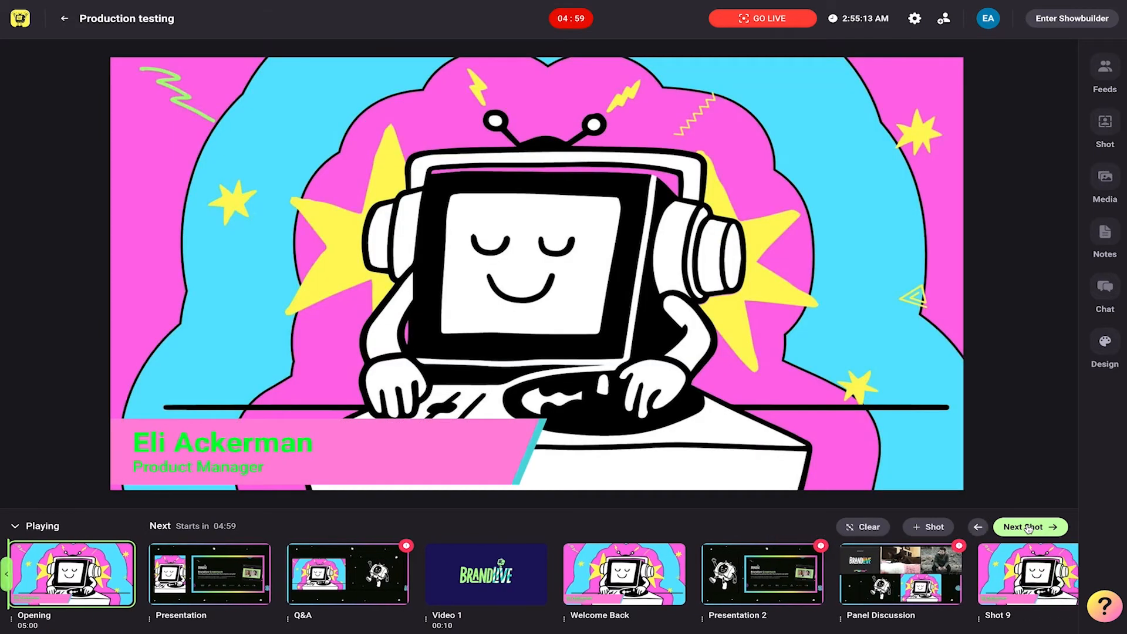
pyautogui.click(1028, 527)
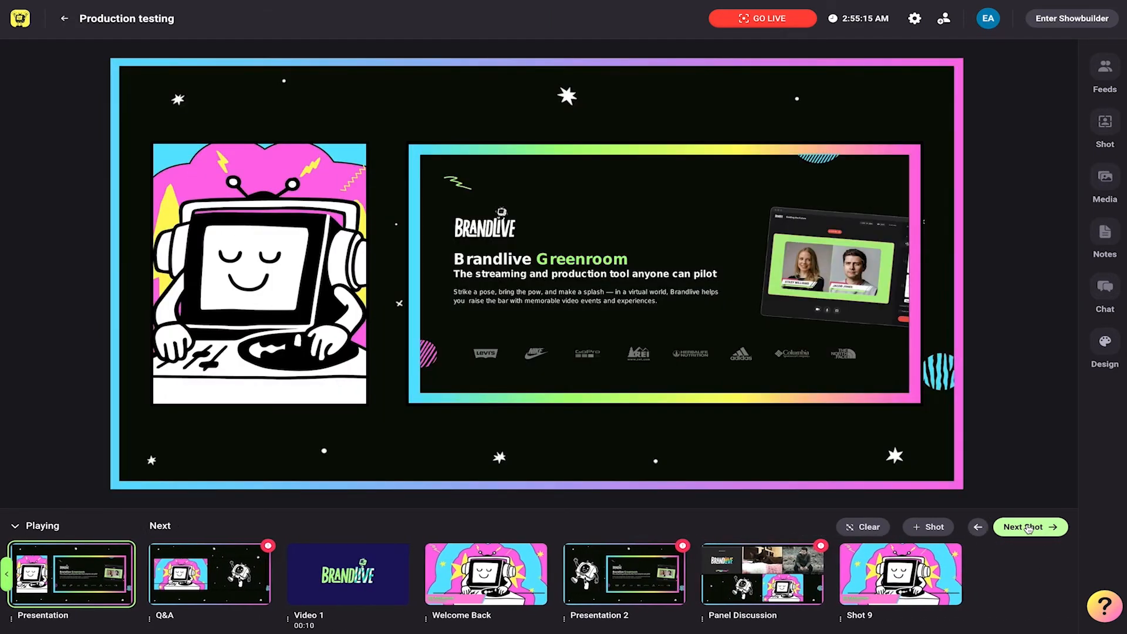
pyautogui.click(1028, 527)
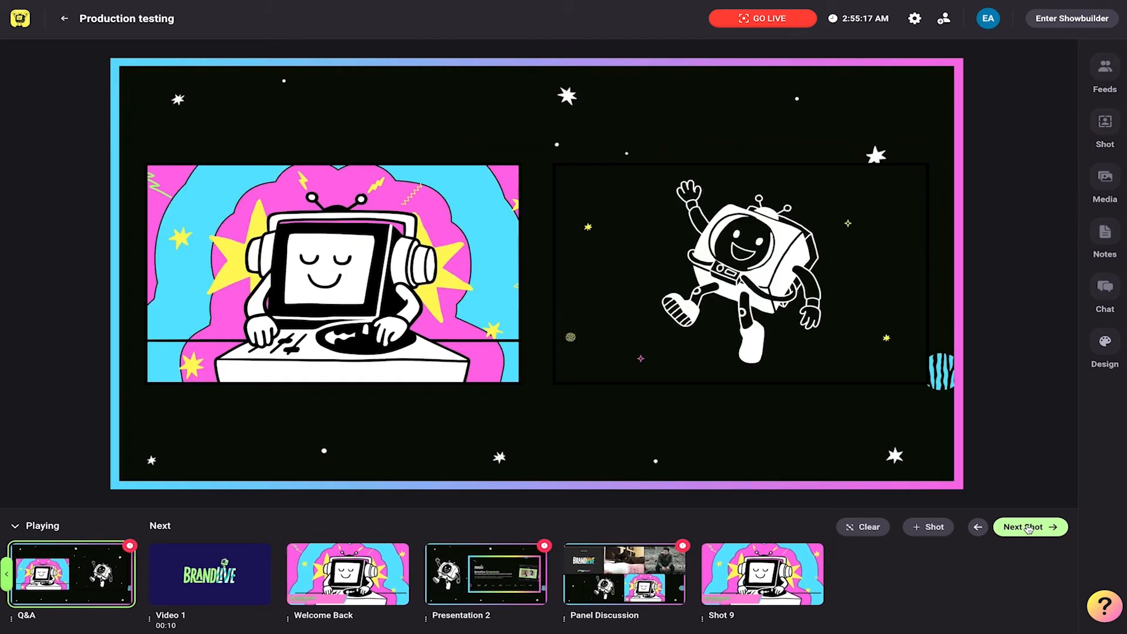
# In Showbuilder, apply the full-screen one-presenter layout to Shot 1 and place the producer's feed in it.
pyautogui.click(1072, 19)
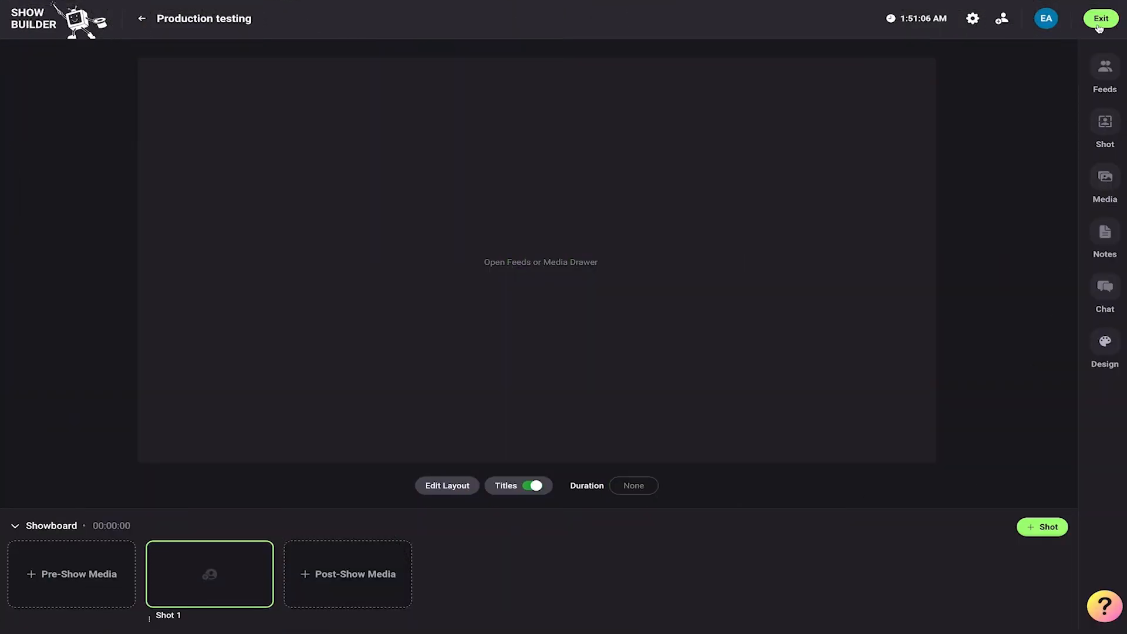
pyautogui.click(447, 486)
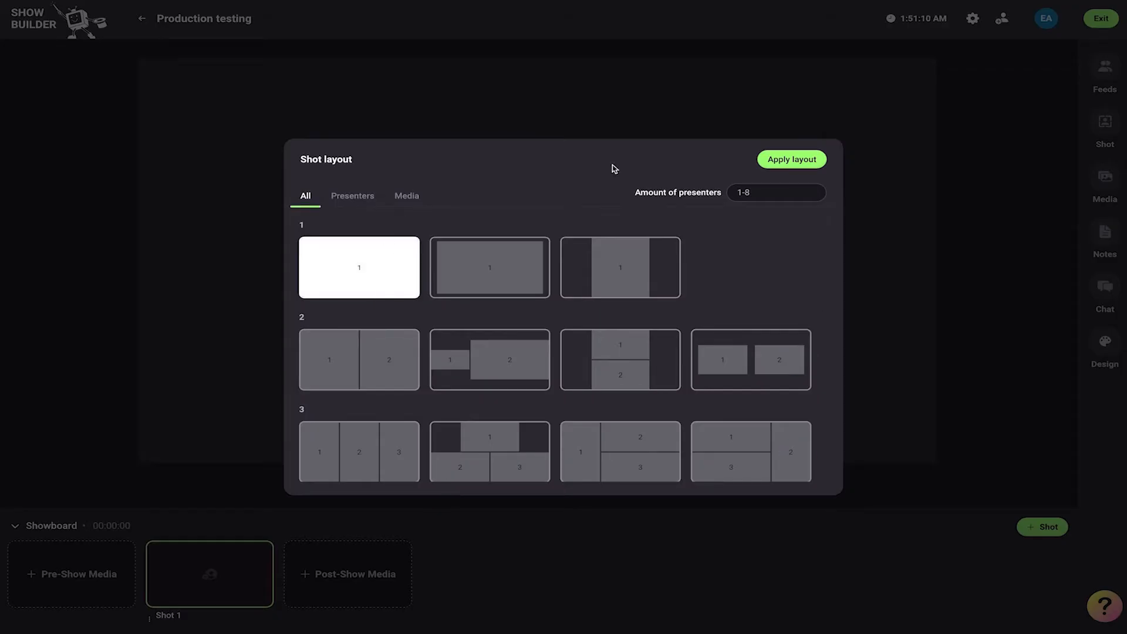
pyautogui.click(791, 160)
pyautogui.click(1104, 69)
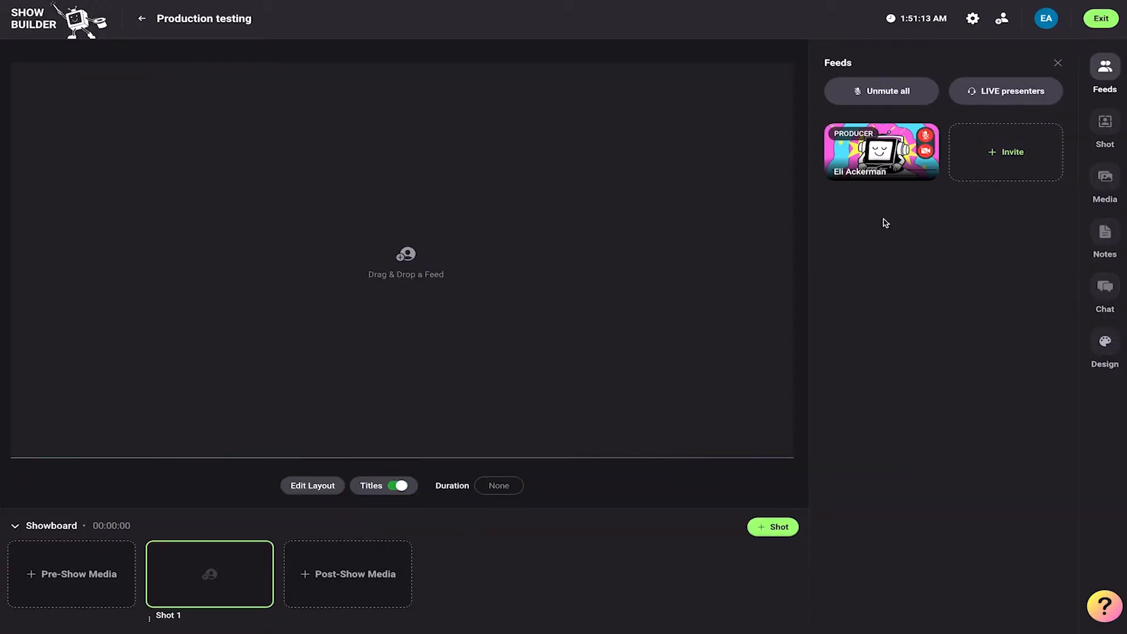
pyautogui.moveTo(887, 139); pyautogui.dragTo(513, 239)
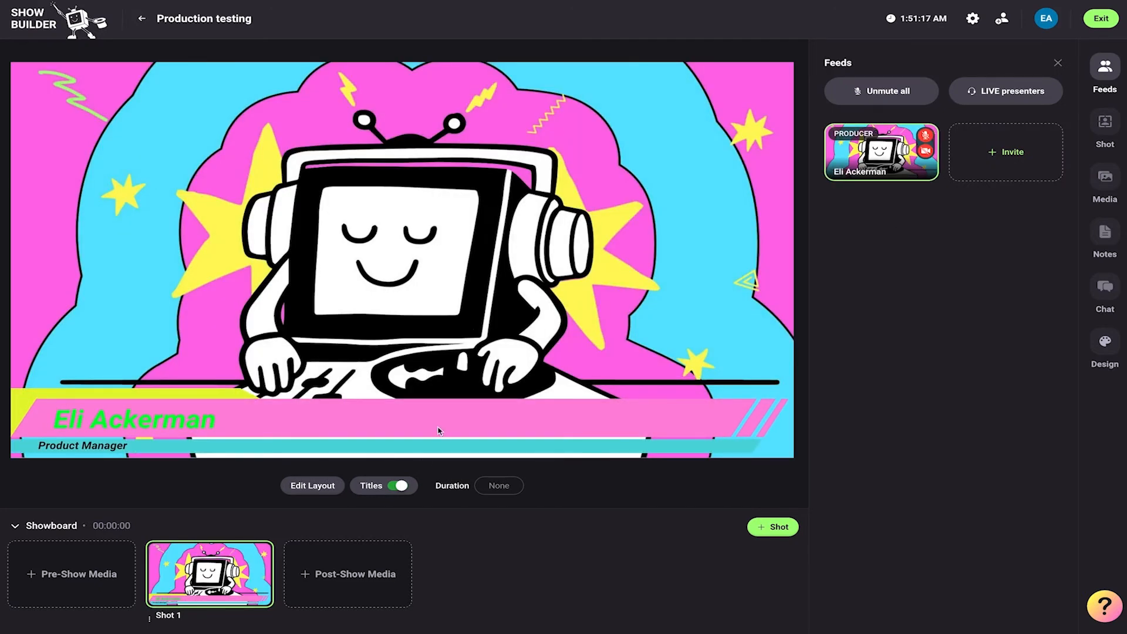
# Toggle Shot 1's titles off and back on, and set its duration to 05:00.
pyautogui.click(401, 486)
pyautogui.click(402, 486)
pyautogui.click(512, 486)
# Add a second shot using the first two-slot media layout, with a narrow presenter slot beside a large media slot.
pyautogui.click(757, 528)
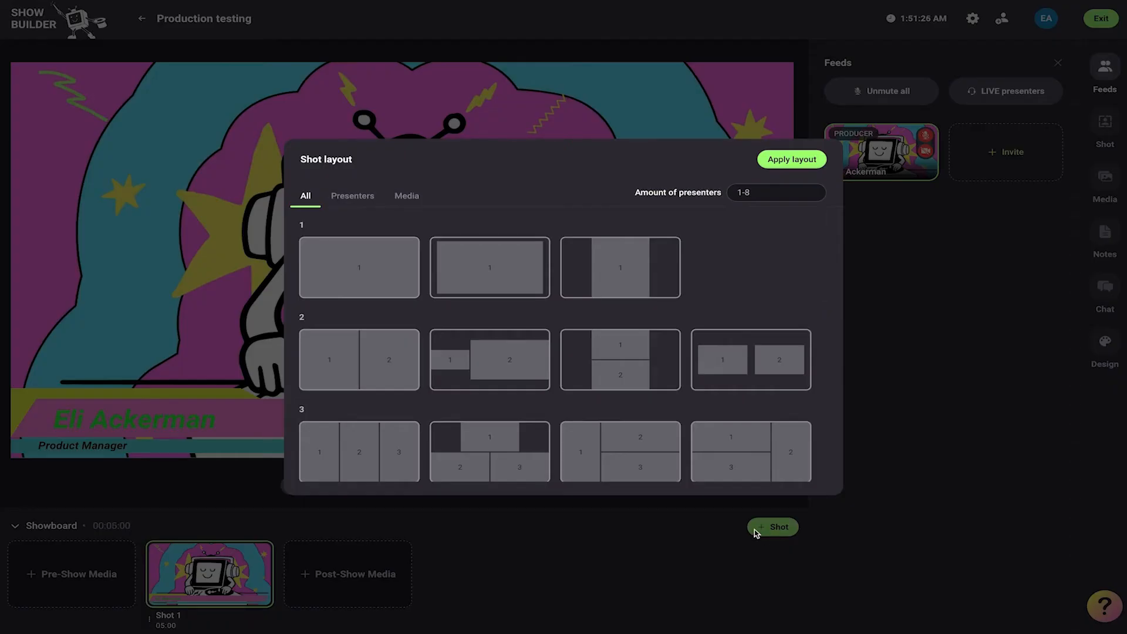
pyautogui.click(406, 196)
pyautogui.click(383, 283)
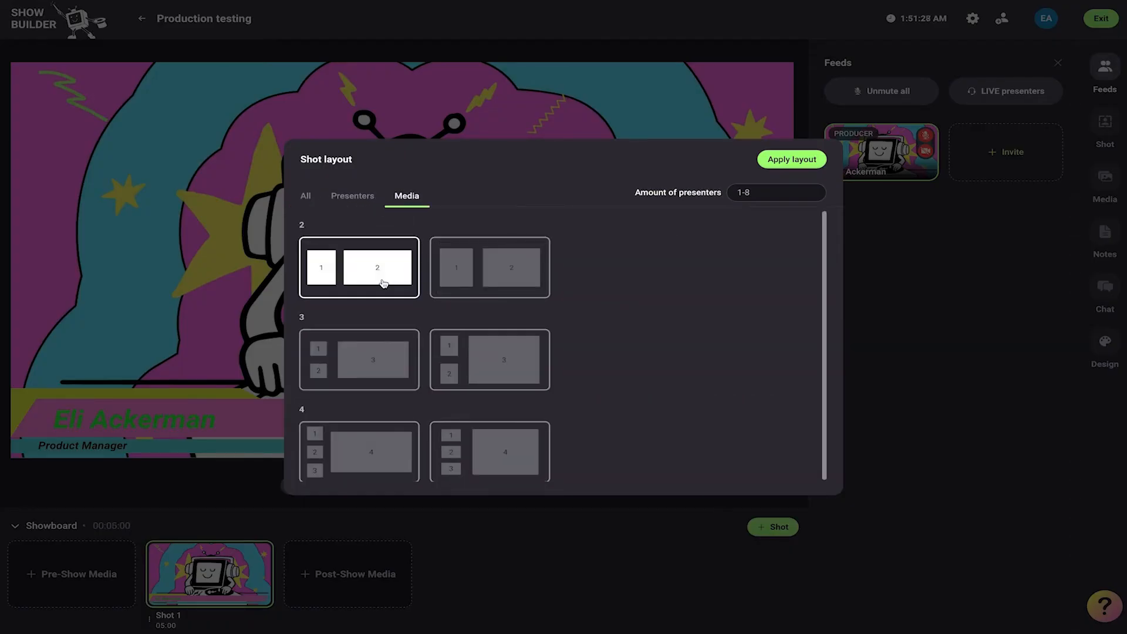
pyautogui.click(770, 161)
# Place the producer's feed in Shot 2's narrow slot and Greenroom Overview Deck MC.pdf in its large slot.
pyautogui.moveTo(885, 164); pyautogui.dragTo(158, 287)
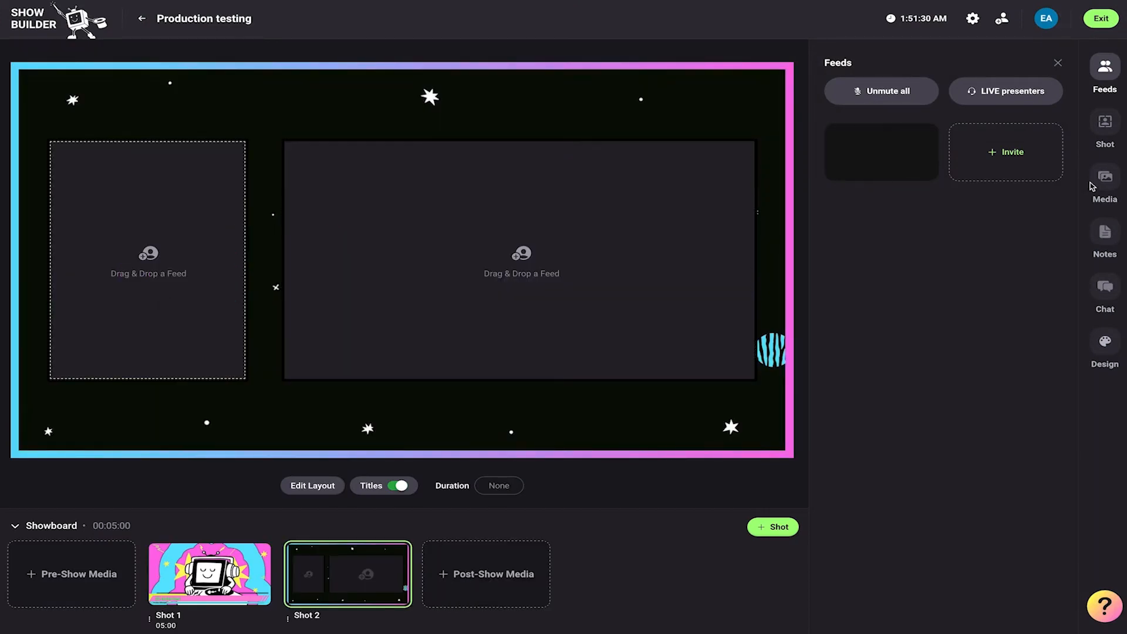
pyautogui.click(1103, 179)
pyautogui.moveTo(937, 201); pyautogui.dragTo(583, 227)
# Rename Shot 2 as Presentation.
pyautogui.click(340, 613)
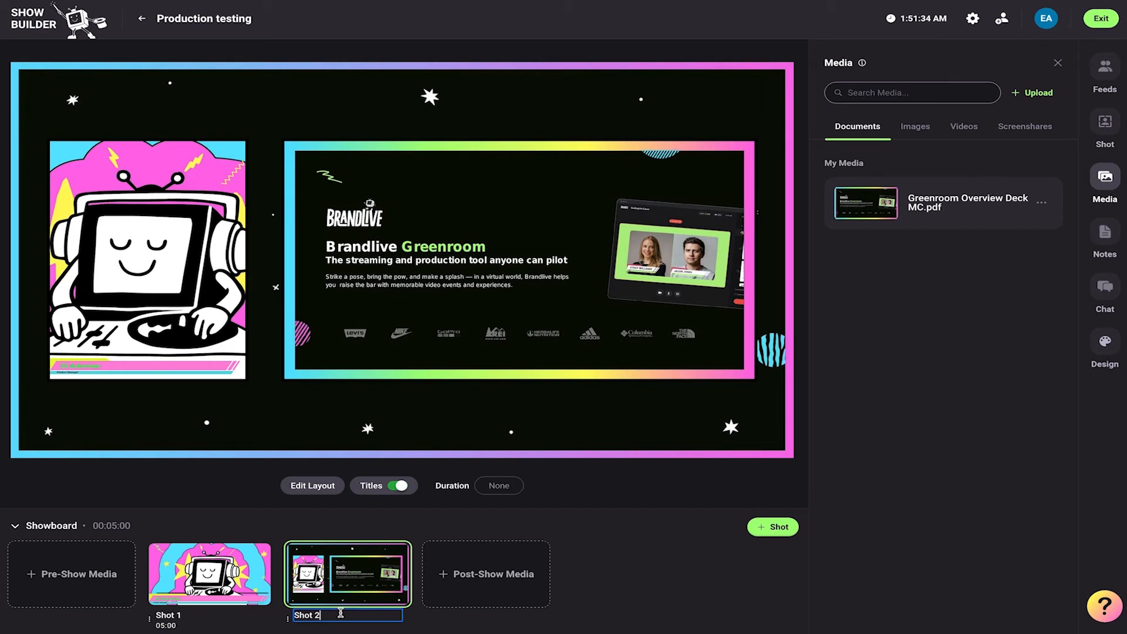
pyautogui.press('BackSpace')
pyautogui.press('BackSpace')
pyautogui.press('BackSpace')
pyautogui.press('BackSpace')
pyautogui.press('BackSpace')
pyautogui.press('BackSpace')
pyautogui.write('Pre')
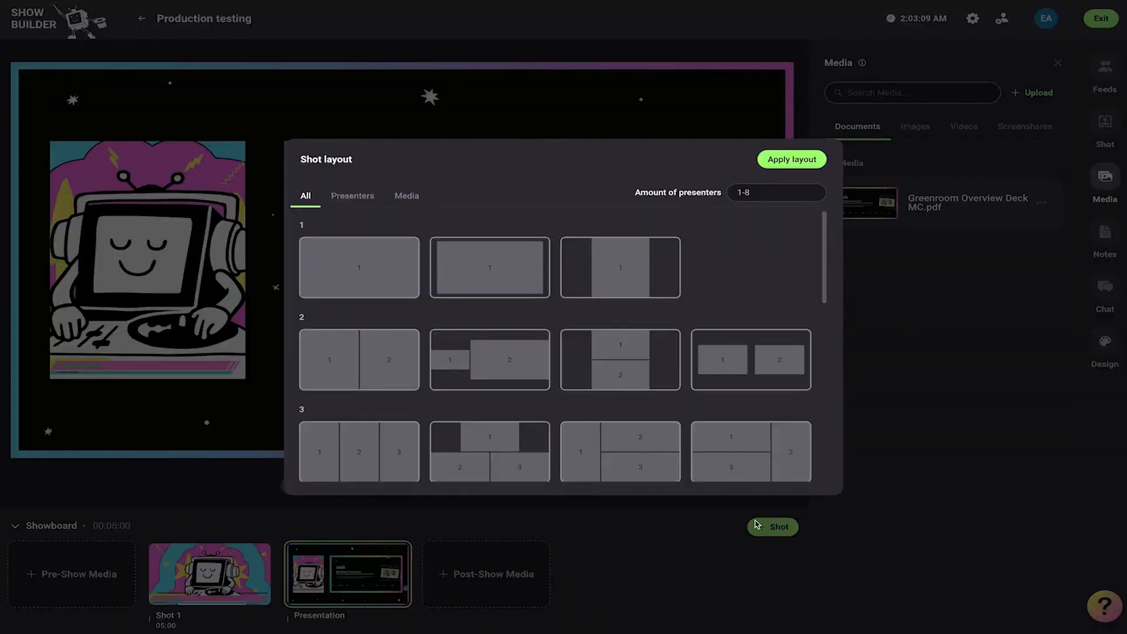
# Add a third shot with the full-screen single layout and place the TellyLogoAnimation.mp4 video in it.
pyautogui.click(358, 264)
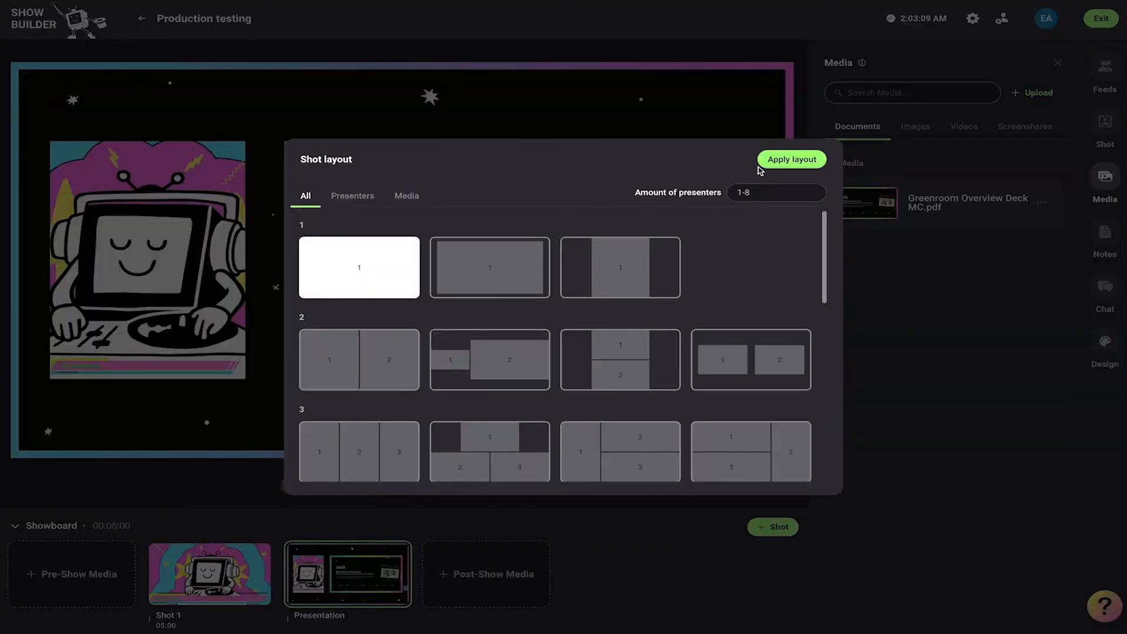
pyautogui.click(791, 159)
pyautogui.click(964, 126)
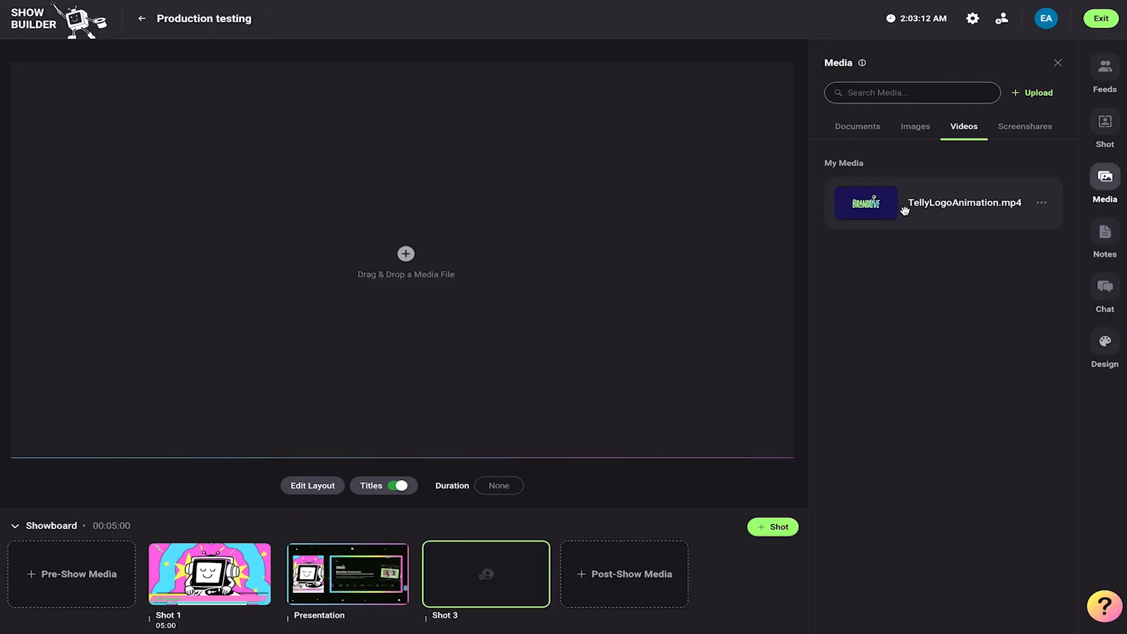
pyautogui.moveTo(898, 210); pyautogui.dragTo(548, 344)
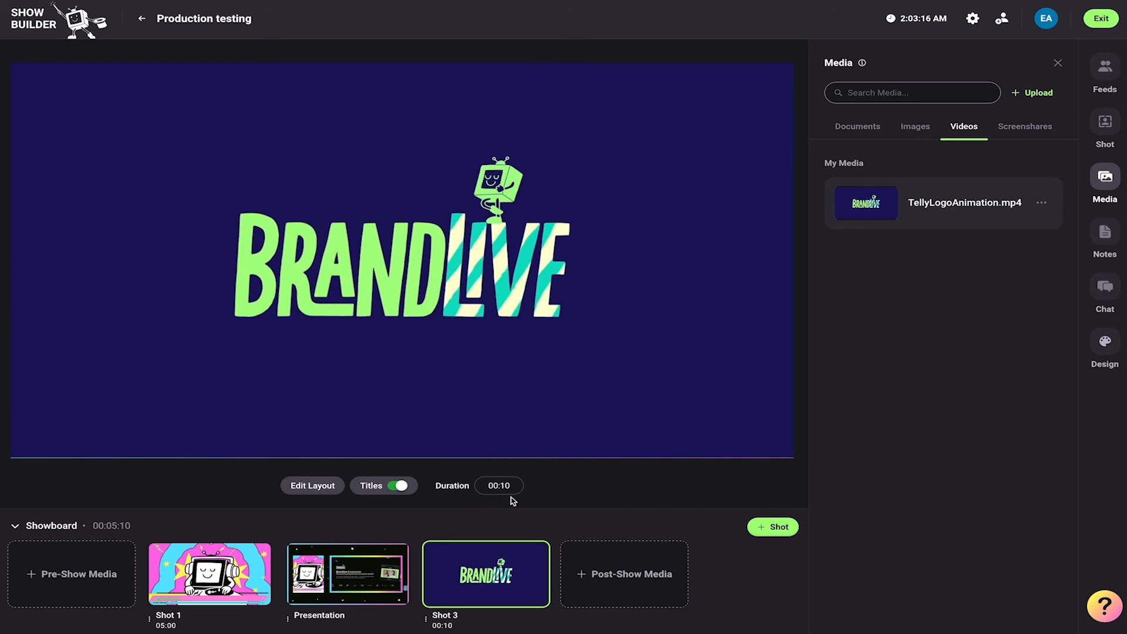
# Review the show's design options for layouts, titles and canvas.
pyautogui.click(639, 568)
pyautogui.click(1102, 340)
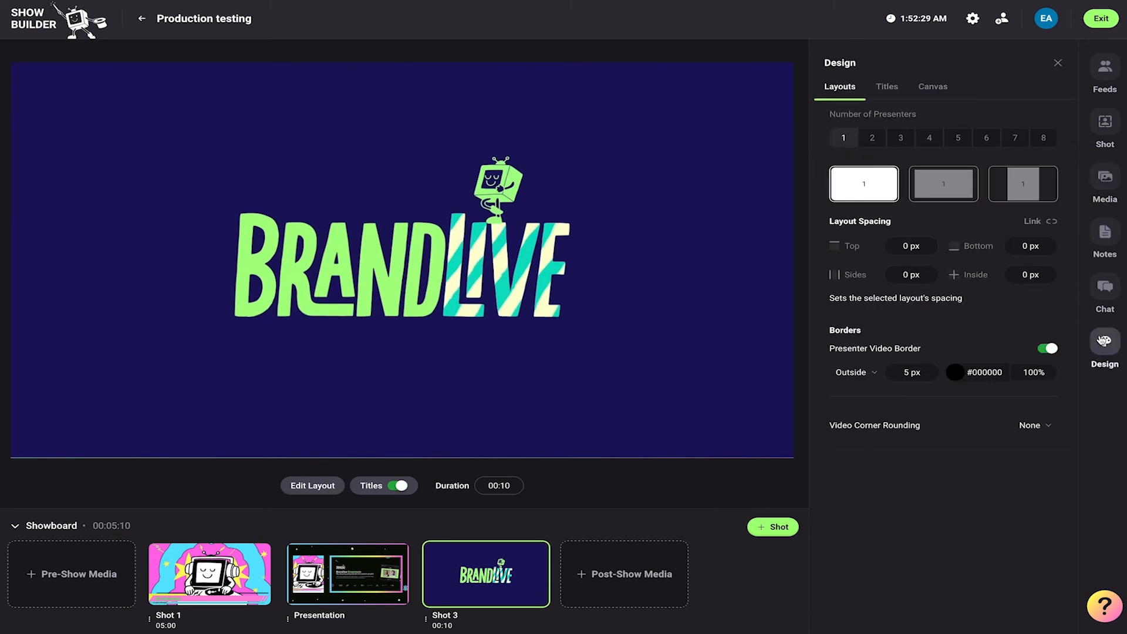
pyautogui.click(888, 90)
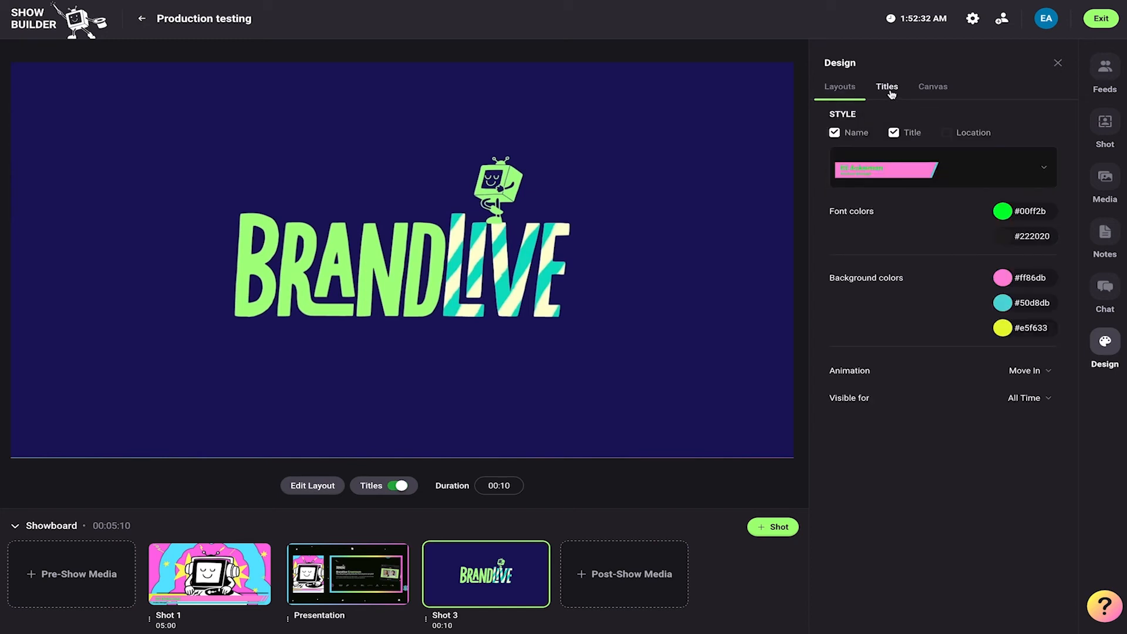
pyautogui.click(941, 88)
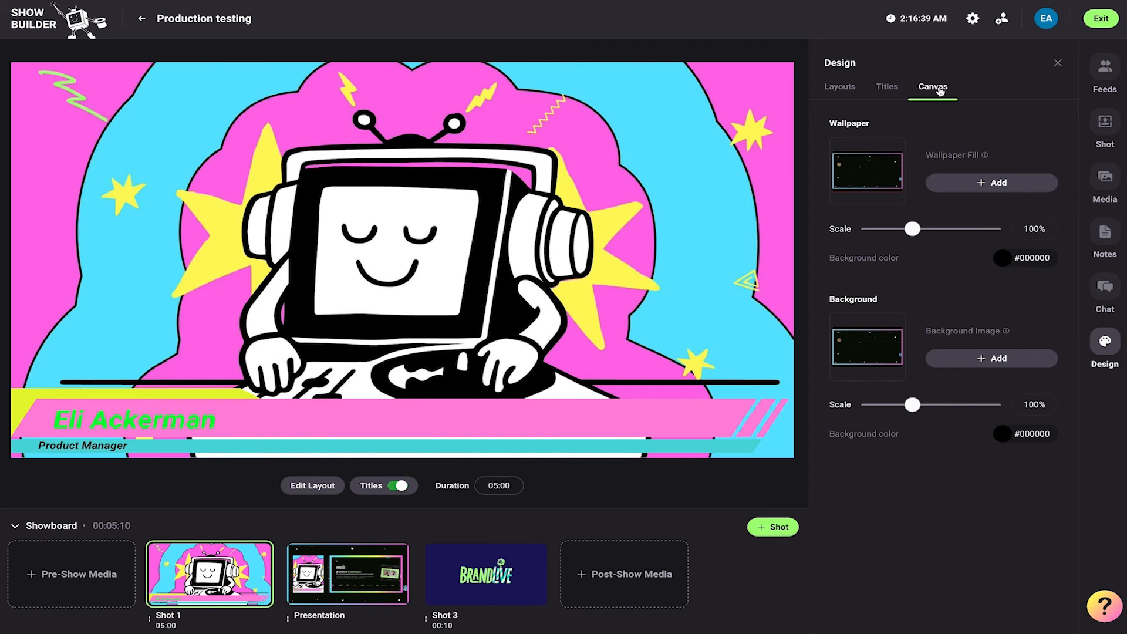
# Review the show's info, streaming destinations and general settings, and close them.
pyautogui.click(973, 19)
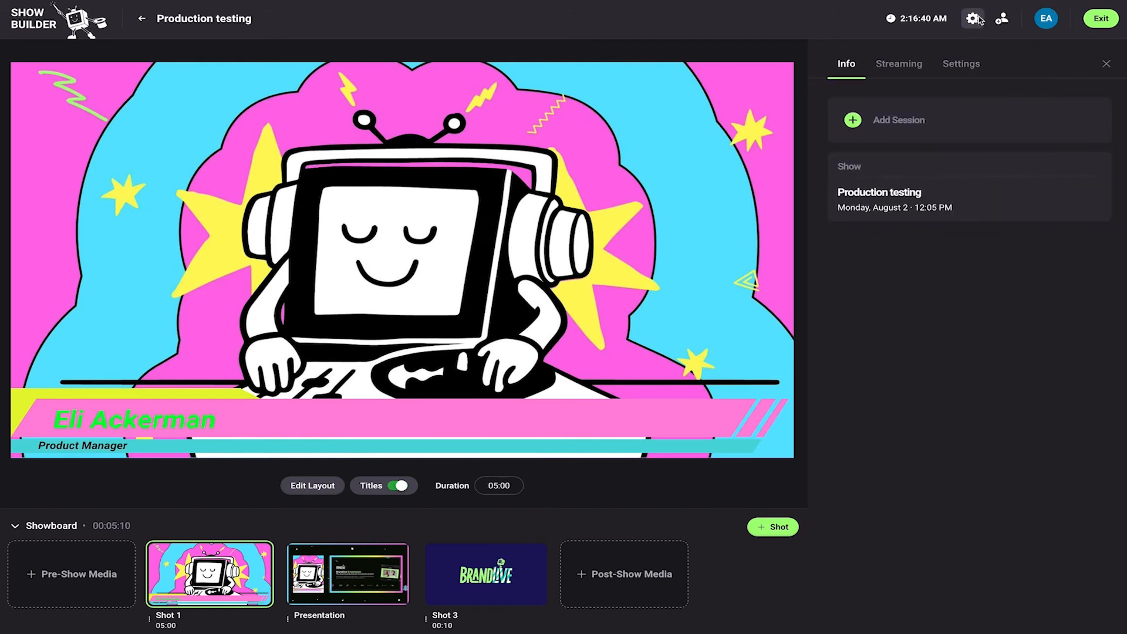
pyautogui.click(898, 64)
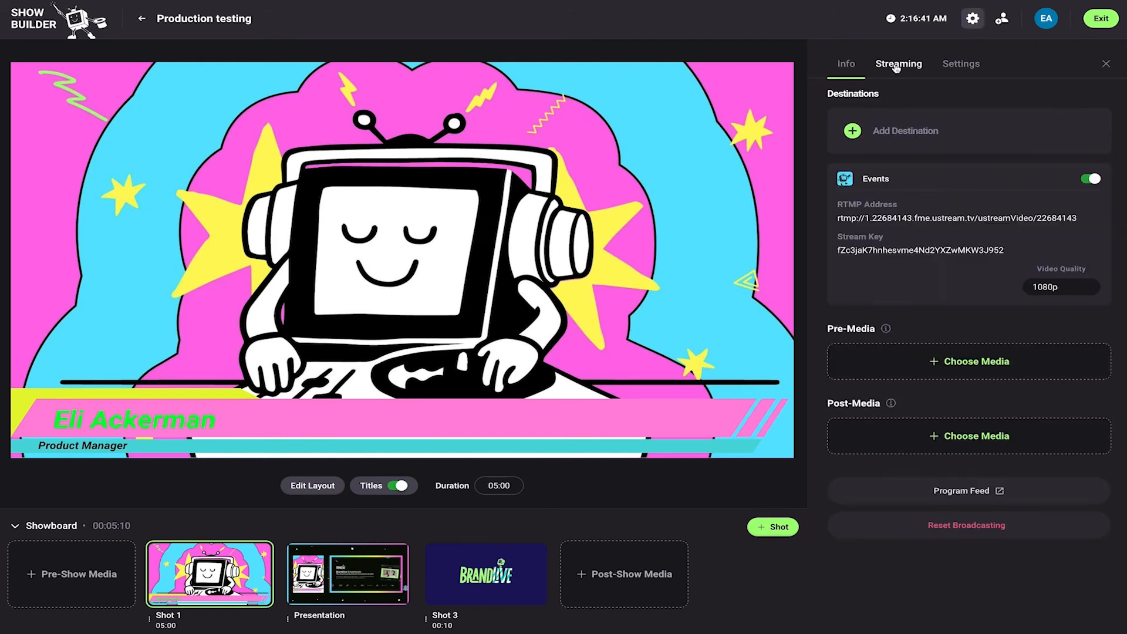
pyautogui.click(963, 67)
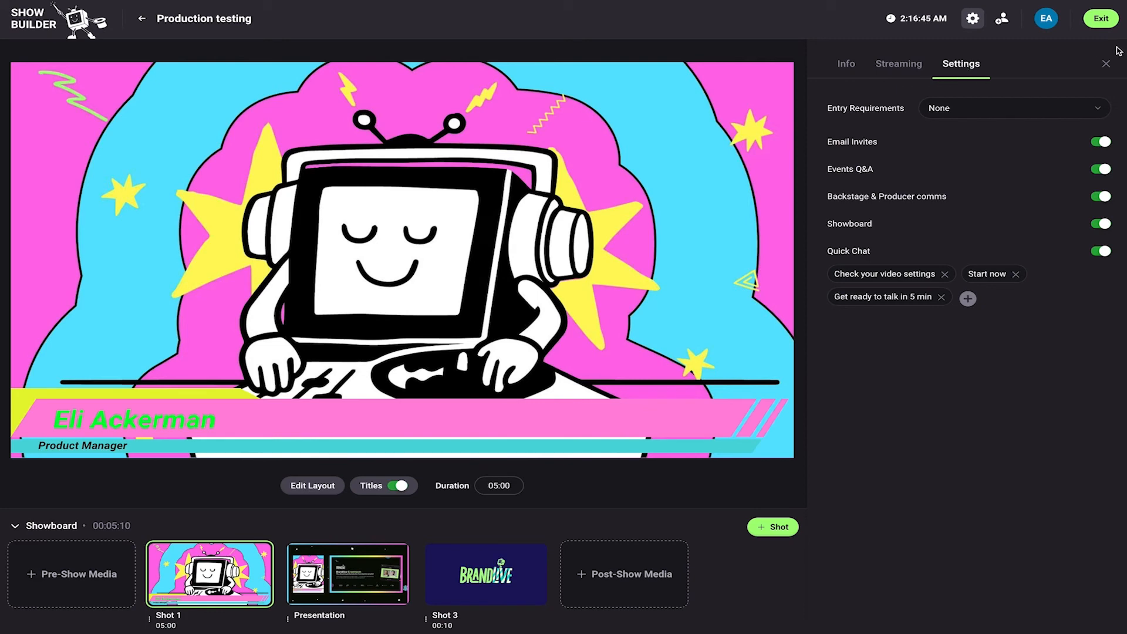
pyautogui.click(1105, 63)
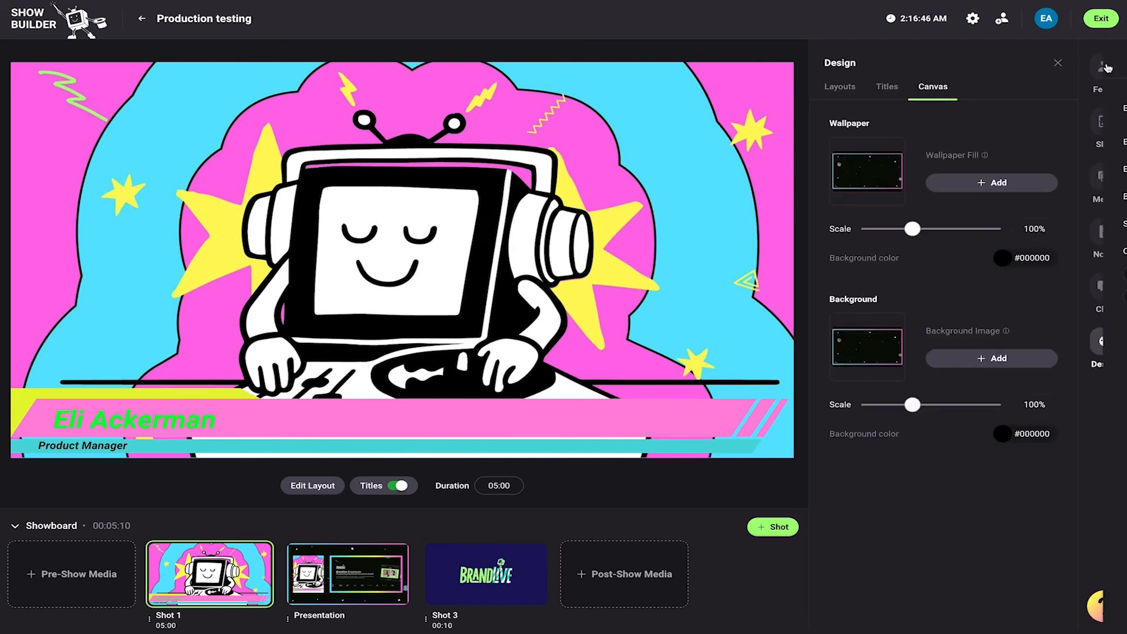
# Leave Showbuilder and play Shot 1 followed by the Presentation shot.
pyautogui.click(1102, 21)
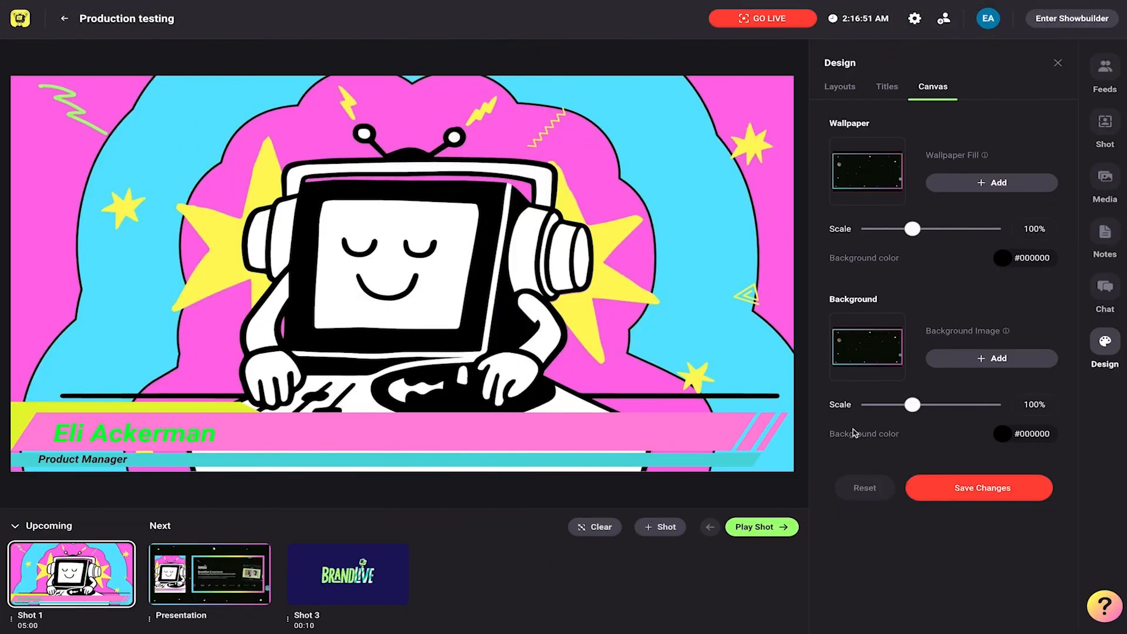
pyautogui.click(761, 533)
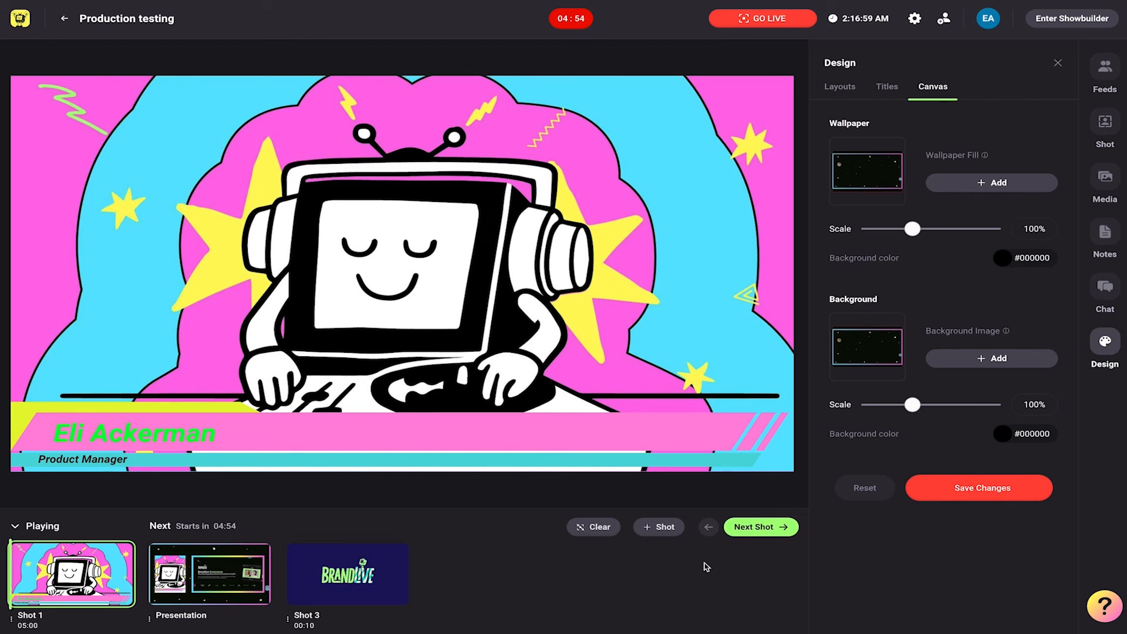
pyautogui.click(783, 531)
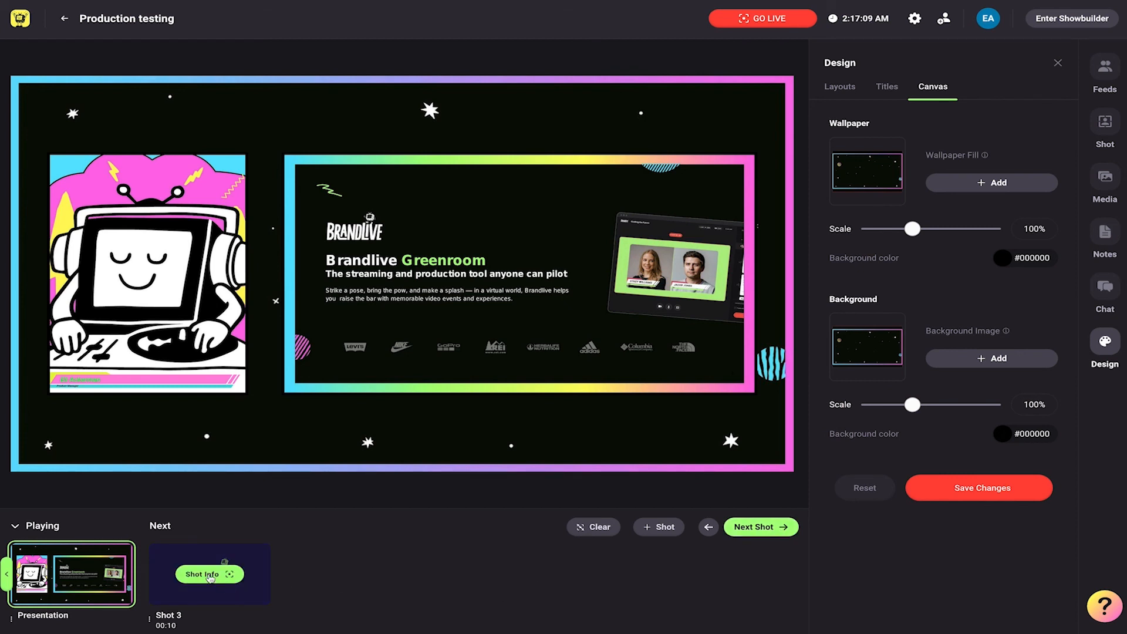
# Open Shot 3's details and start editing the shot.
pyautogui.click(210, 578)
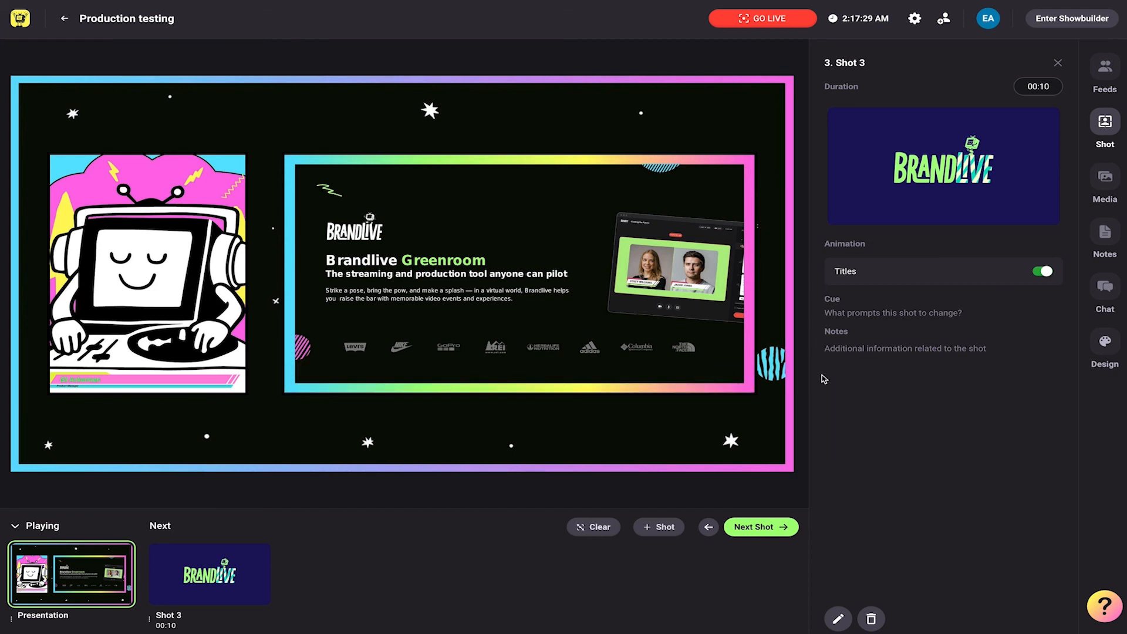
pyautogui.click(838, 619)
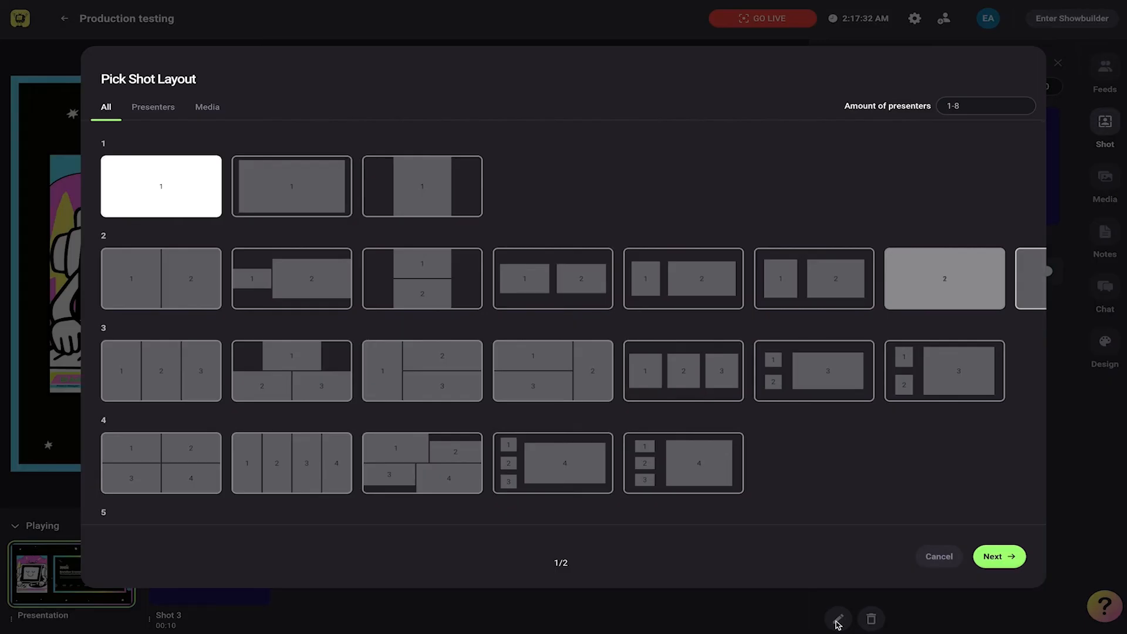